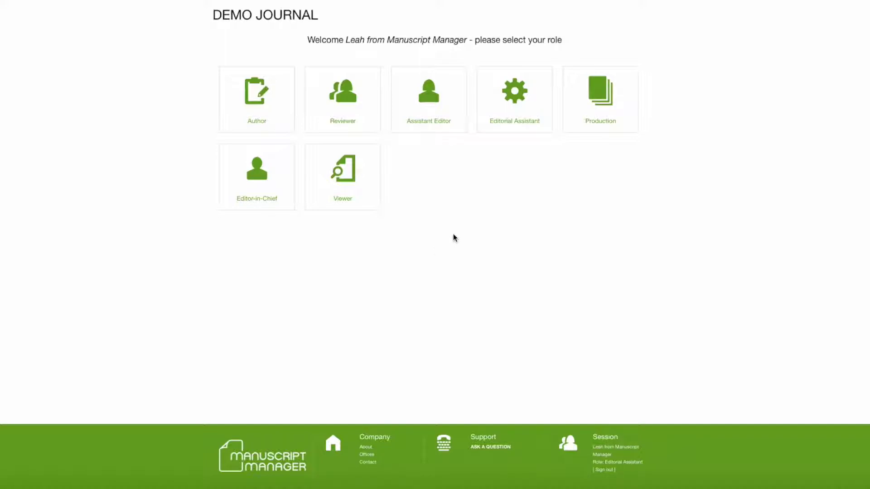
Enter the journal in the Editorial Assistant role and open the editorial office settings in the configuration area.
{"action": "left_click", "coordinate": [516, 96]}
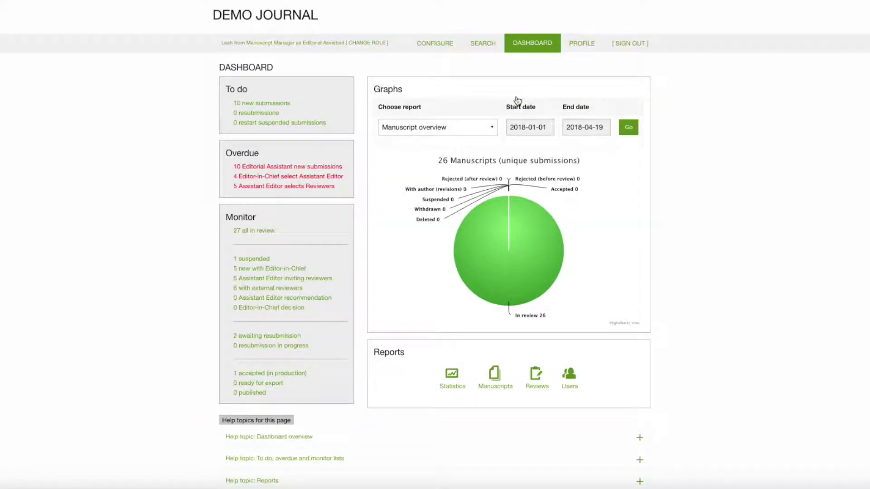
{"action": "left_click", "coordinate": [436, 44]}
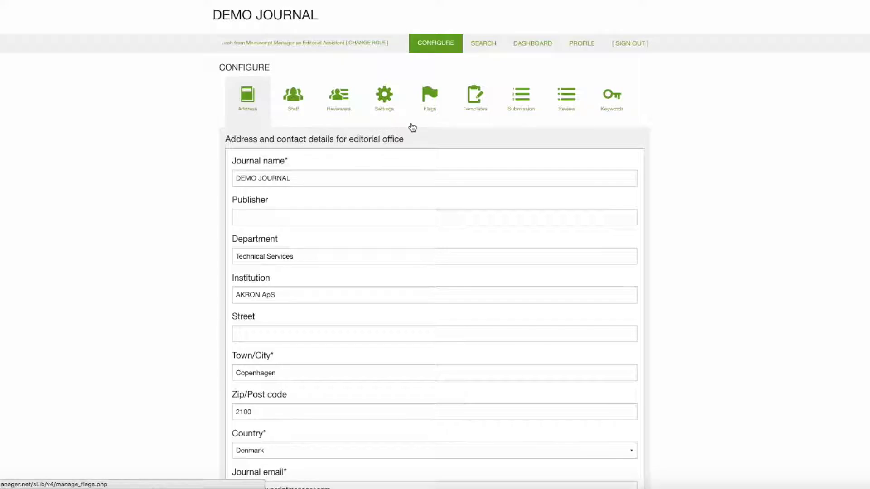
{"action": "left_click", "coordinate": [387, 97]}
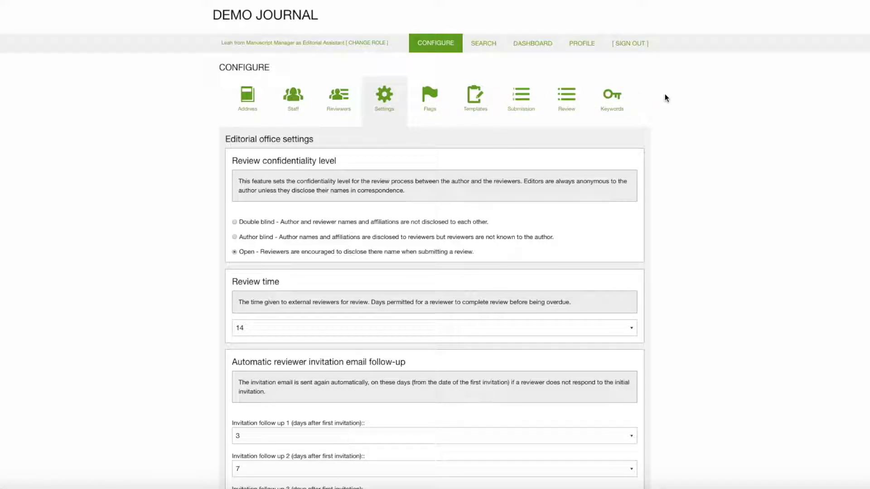
Look through the editorial office settings, from review confidentiality down to the iThenticate and manuscript keyword sections, and return to the start.
{"action": "scroll", "coordinate": [666, 98], "scroll_direction": "down", "scroll_amount": 2}
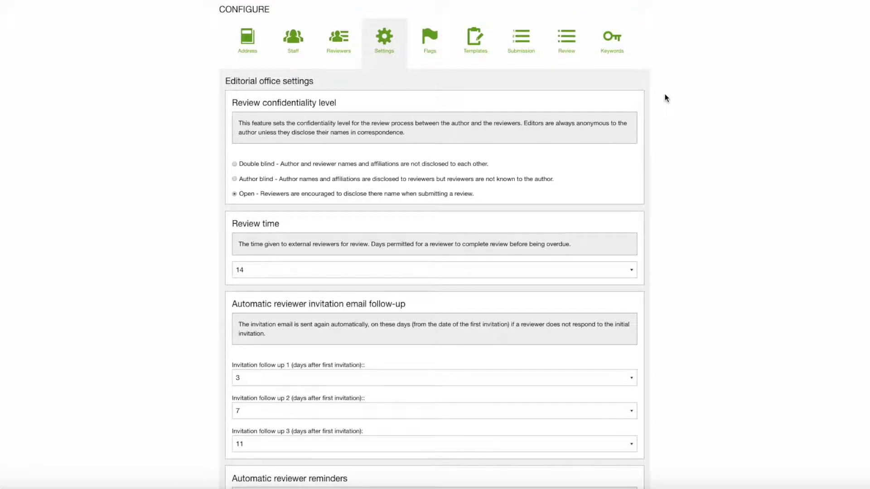
{"action": "scroll", "coordinate": [664, 97], "scroll_direction": "down", "scroll_amount": 3}
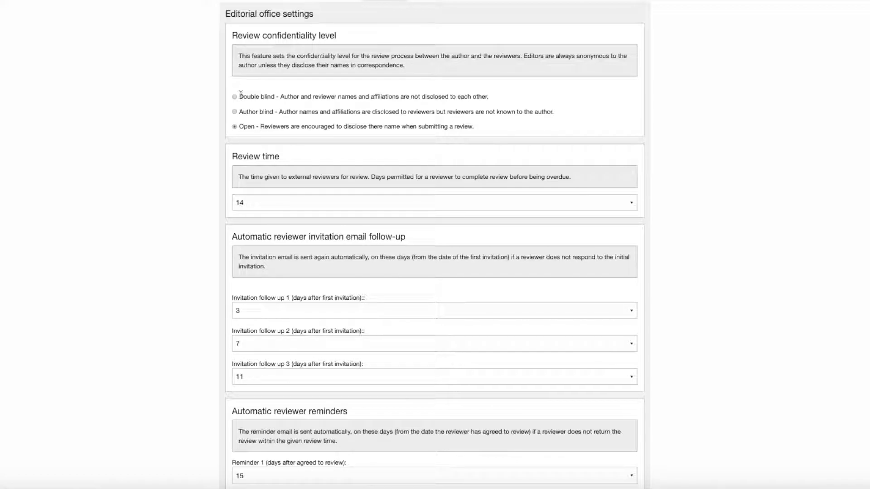
{"action": "scroll", "coordinate": [659, 122], "scroll_direction": "down", "scroll_amount": 1}
{"action": "scroll", "coordinate": [659, 122], "scroll_direction": "down", "scroll_amount": 6}
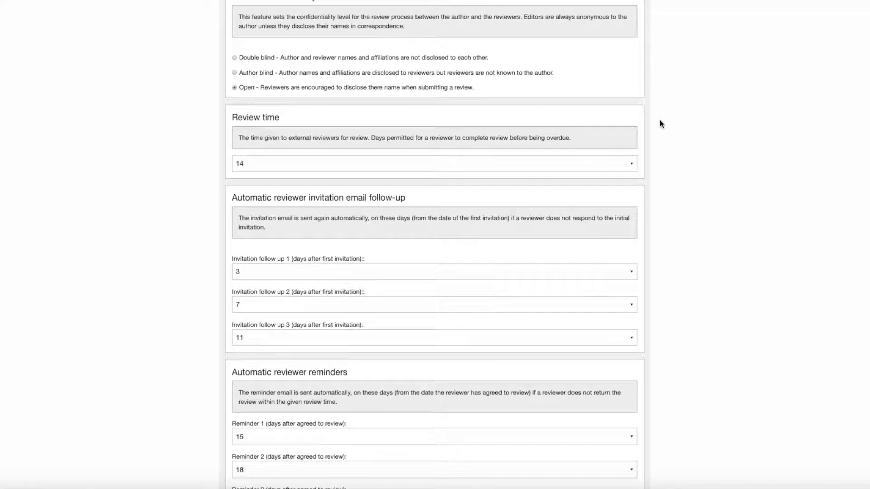
{"action": "scroll", "coordinate": [659, 120], "scroll_direction": "down", "scroll_amount": 3}
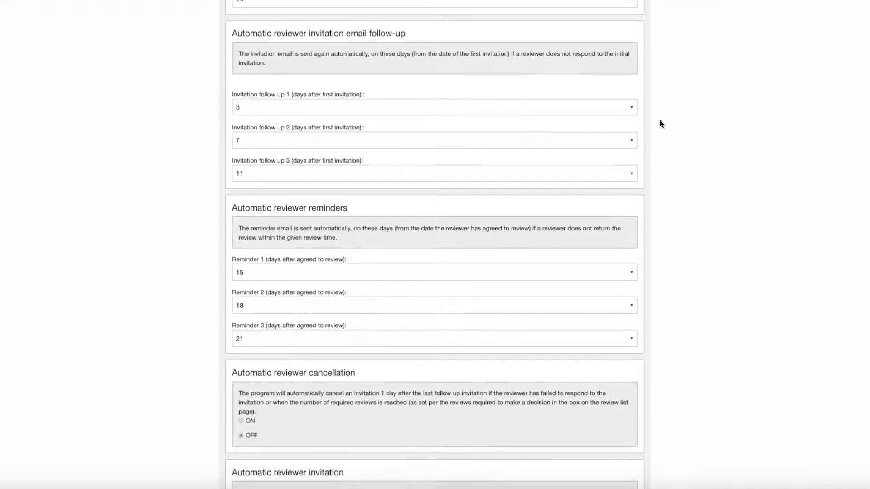
{"action": "scroll", "coordinate": [660, 120], "scroll_direction": "down", "scroll_amount": 2}
{"action": "scroll", "coordinate": [660, 121], "scroll_direction": "down", "scroll_amount": 4}
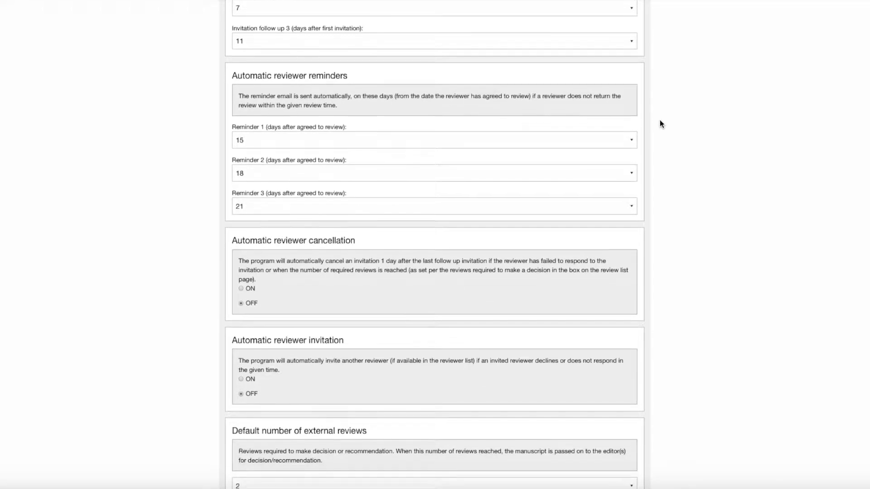
{"action": "scroll", "coordinate": [659, 119], "scroll_direction": "down", "scroll_amount": 4}
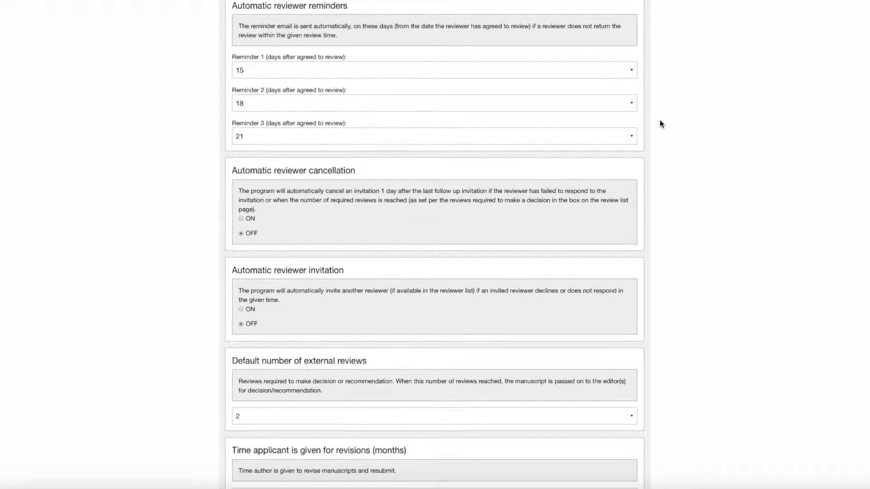
{"action": "scroll", "coordinate": [660, 120], "scroll_direction": "down", "scroll_amount": 4}
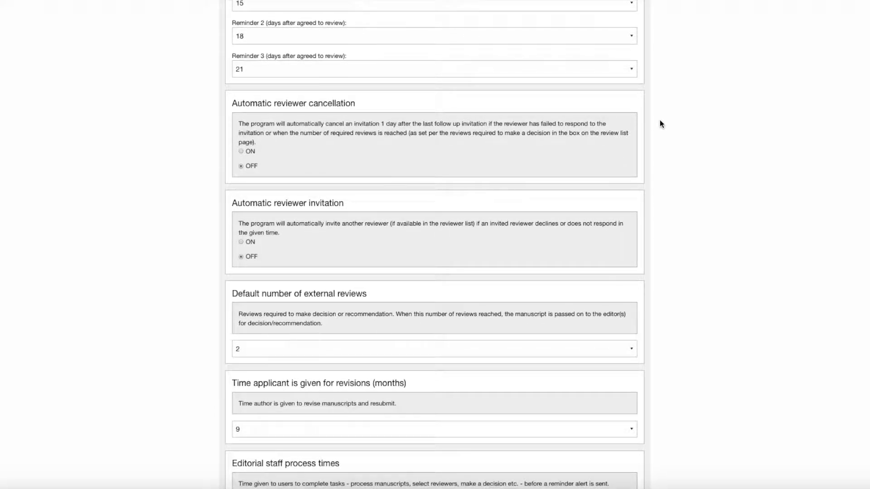
{"action": "scroll", "coordinate": [660, 120], "scroll_direction": "down", "scroll_amount": 1}
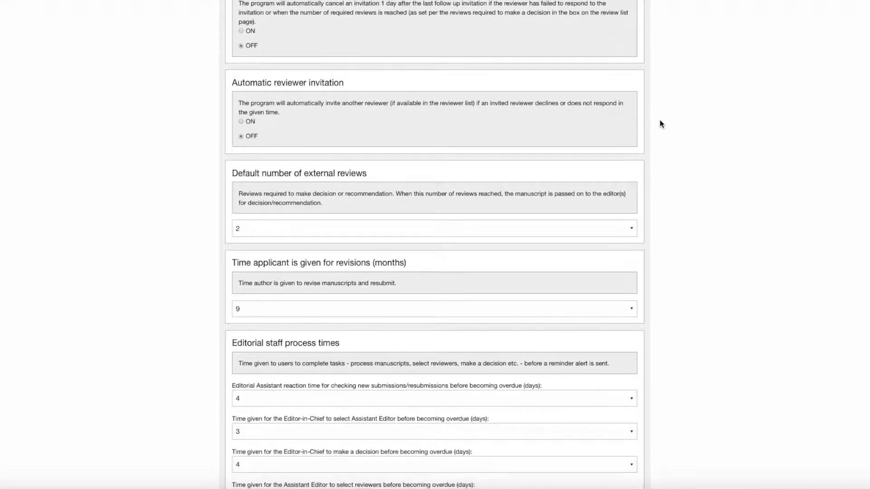
{"action": "scroll", "coordinate": [659, 119], "scroll_direction": "down", "scroll_amount": 1}
{"action": "scroll", "coordinate": [660, 120], "scroll_direction": "down", "scroll_amount": 8}
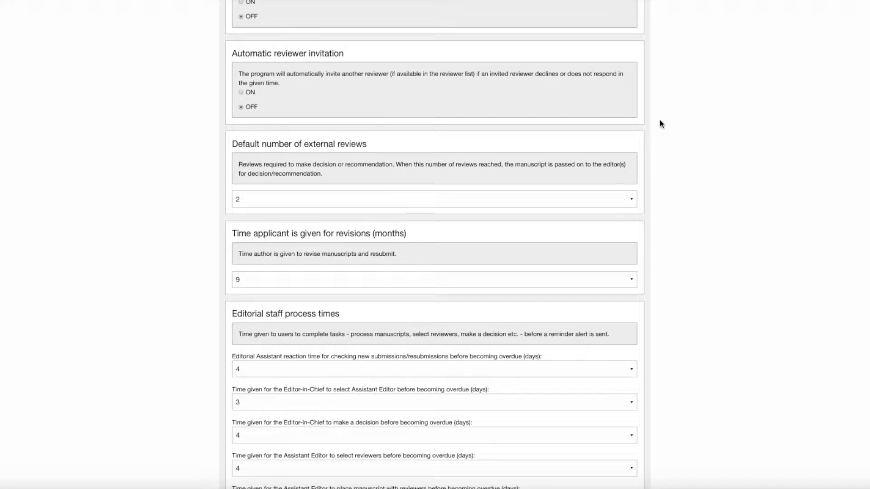
{"action": "scroll", "coordinate": [659, 120], "scroll_direction": "down", "scroll_amount": 12}
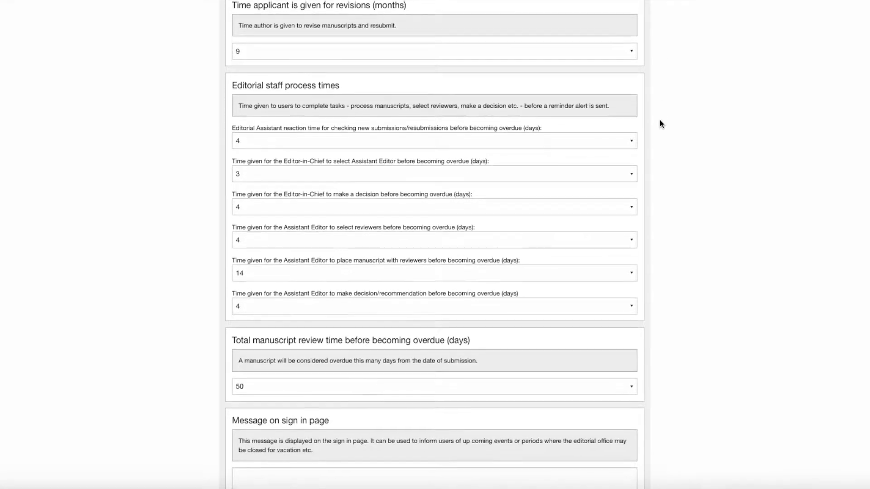
{"action": "scroll", "coordinate": [659, 120], "scroll_direction": "down", "scroll_amount": 9}
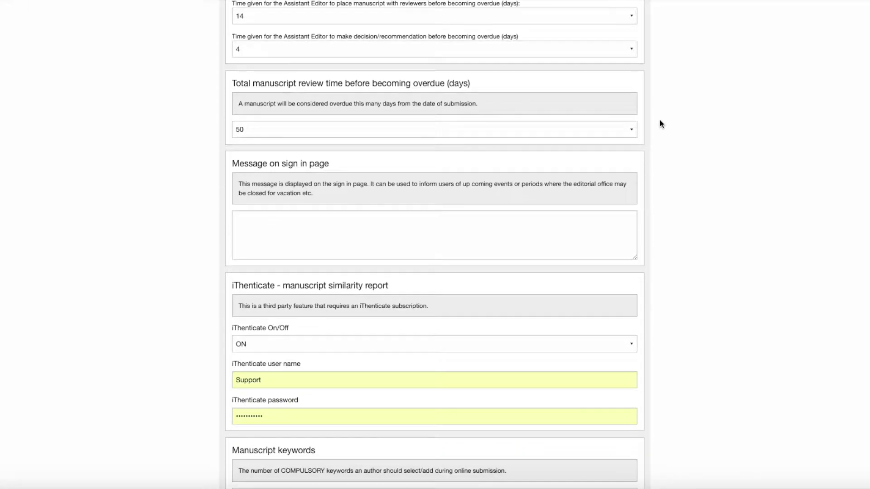
{"action": "scroll", "coordinate": [659, 119], "scroll_direction": "down", "scroll_amount": 15}
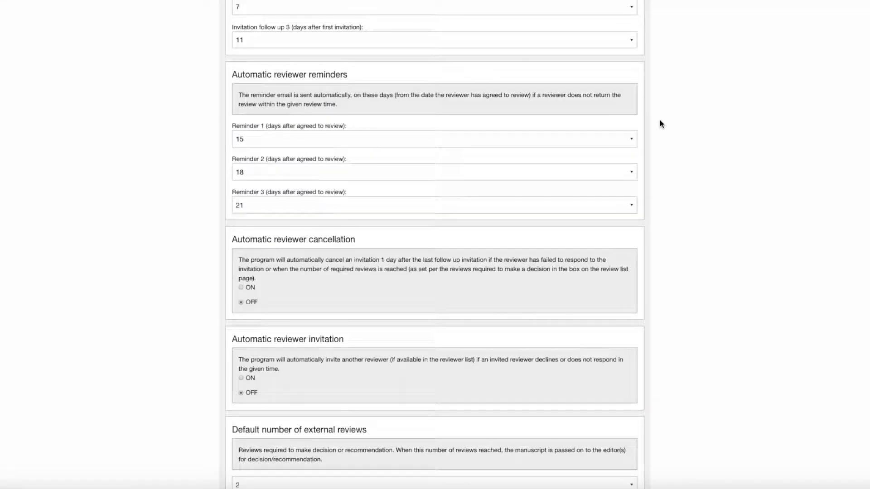
{"action": "scroll", "coordinate": [660, 119], "scroll_direction": "up", "scroll_amount": 12}
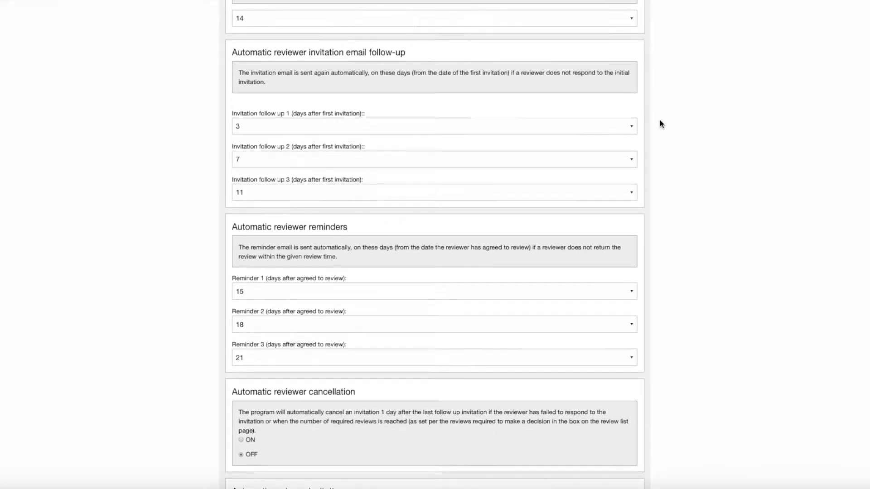
{"action": "scroll", "coordinate": [659, 120], "scroll_direction": "up", "scroll_amount": 9}
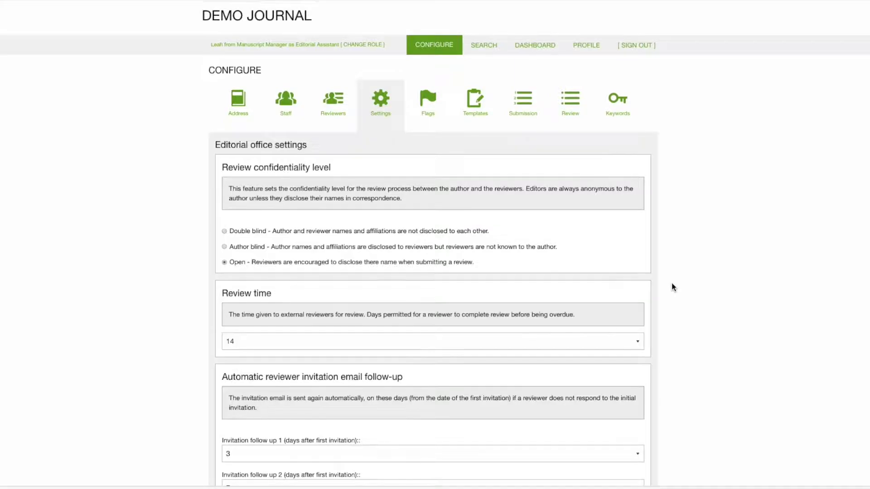
Examine the review confidentiality levels and the day options offered for the external review time, keeping the current choice.
{"action": "scroll", "coordinate": [672, 284], "scroll_direction": "down", "scroll_amount": 2}
{"action": "scroll", "coordinate": [671, 288], "scroll_direction": "down", "scroll_amount": 1}
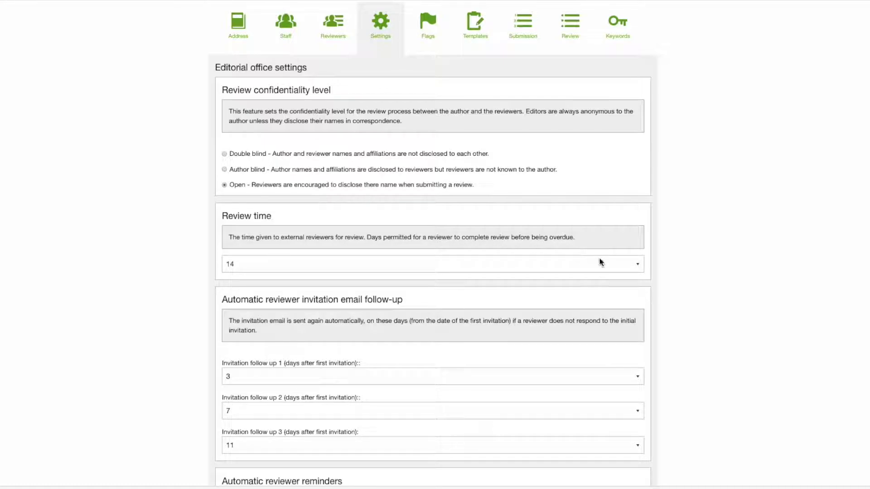
{"action": "left_click", "coordinate": [637, 266]}
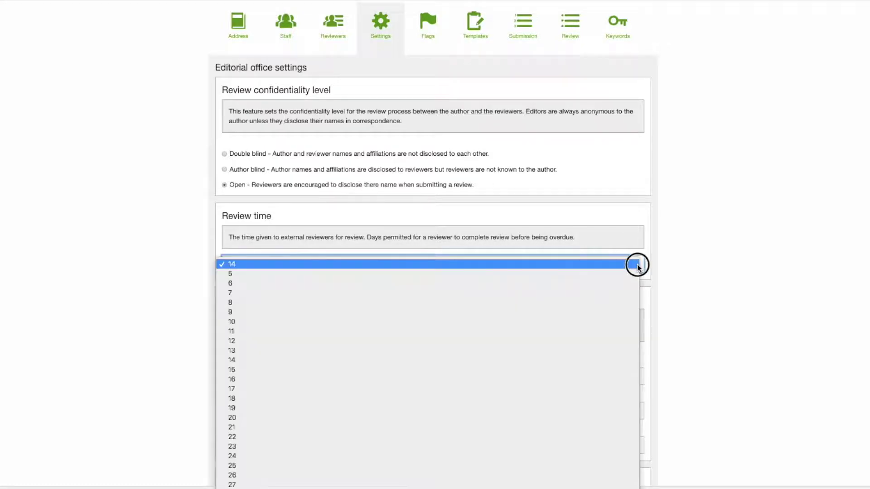
{"action": "left_click", "coordinate": [637, 265]}
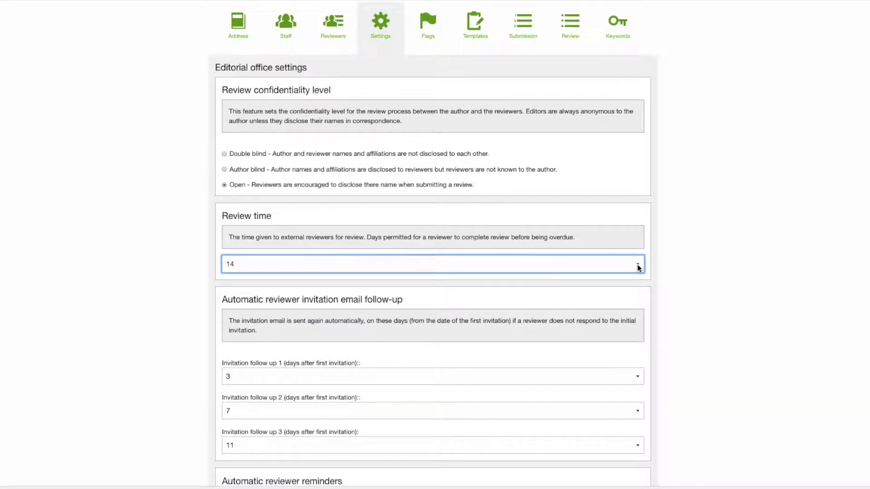
Examine the automatic reviewer invitation follow-ups and the day options for the first follow-up, keeping the current choice.
{"action": "scroll", "coordinate": [637, 265], "scroll_direction": "down", "scroll_amount": 3}
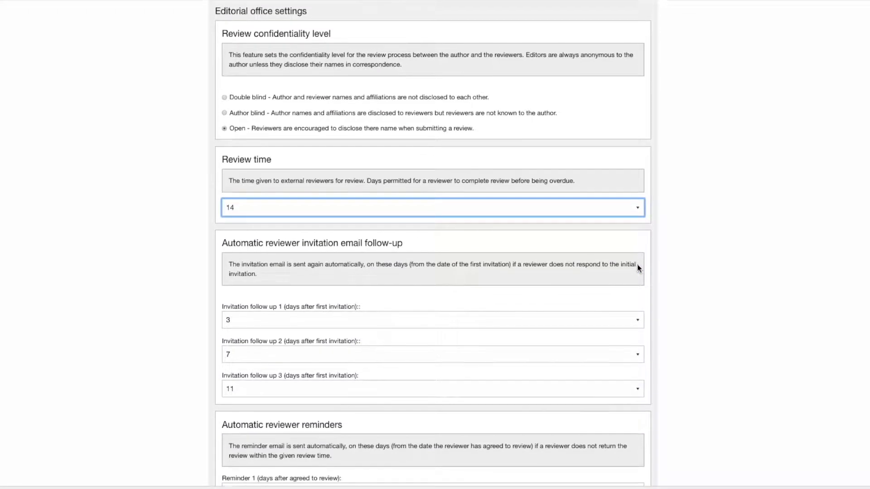
{"action": "scroll", "coordinate": [638, 266], "scroll_direction": "down", "scroll_amount": 2}
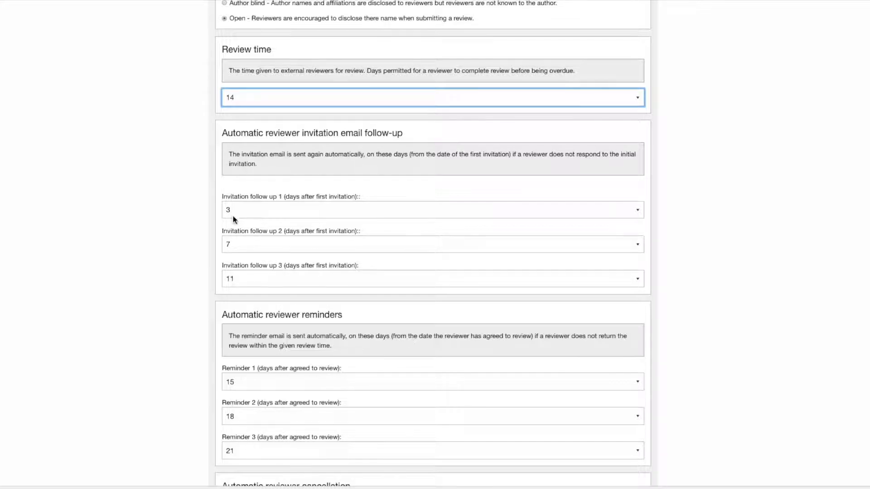
{"action": "left_click", "coordinate": [638, 213]}
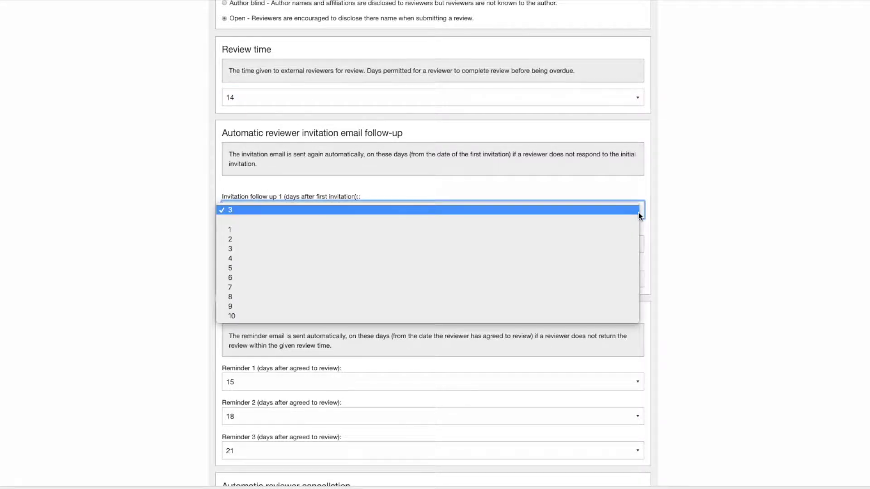
{"action": "left_click", "coordinate": [638, 213]}
{"action": "left_click", "coordinate": [666, 211]}
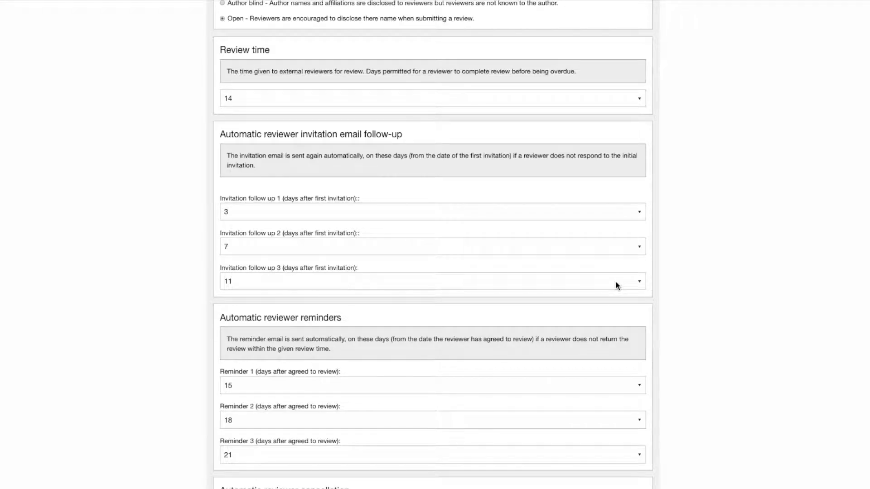
Review the automatic reviewer reminder, reviewer cancellation and reviewer invitation settings.
{"action": "scroll", "coordinate": [730, 245], "scroll_direction": "down", "scroll_amount": 4}
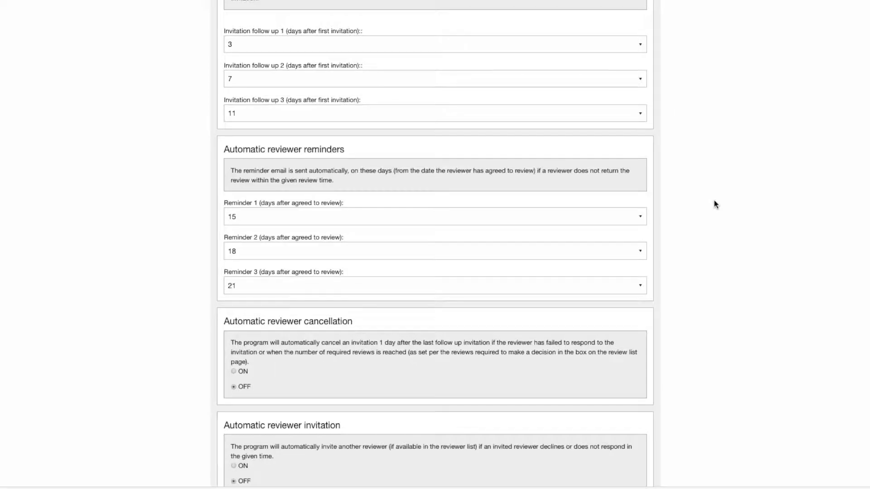
{"action": "scroll", "coordinate": [715, 204], "scroll_direction": "down", "scroll_amount": 3}
{"action": "scroll", "coordinate": [714, 205], "scroll_direction": "down", "scroll_amount": 3}
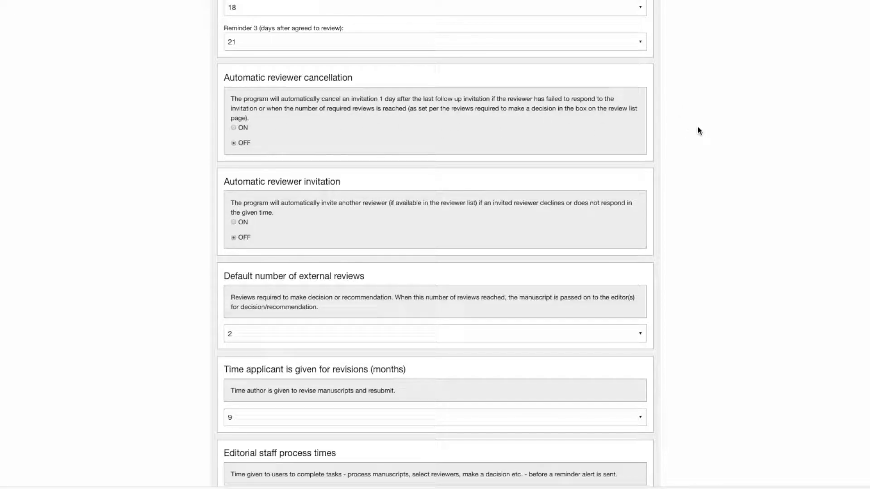
{"action": "scroll", "coordinate": [697, 131], "scroll_direction": "down", "scroll_amount": 1}
{"action": "scroll", "coordinate": [698, 130], "scroll_direction": "down", "scroll_amount": 1}
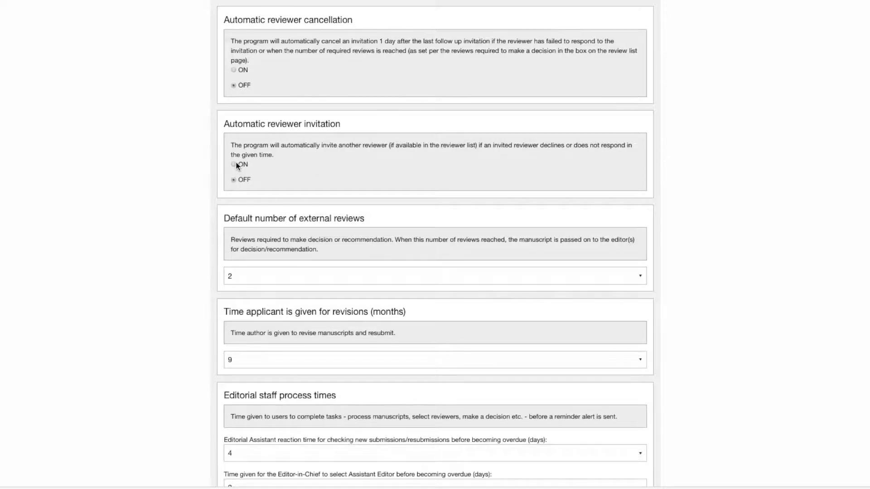
Check the options offered for the default number of external reviews without changing the selection.
{"action": "scroll", "coordinate": [695, 172], "scroll_direction": "down", "scroll_amount": 1}
{"action": "scroll", "coordinate": [695, 172], "scroll_direction": "down", "scroll_amount": 4}
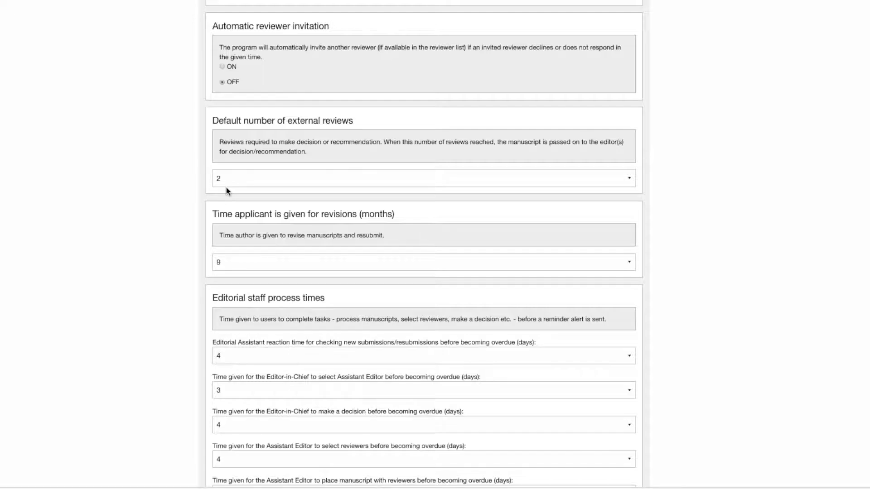
{"action": "left_click", "coordinate": [629, 181]}
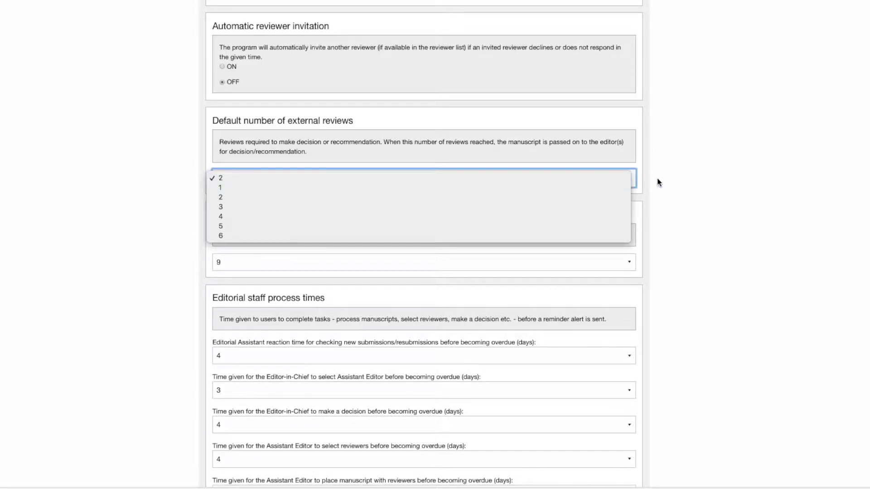
{"action": "left_click", "coordinate": [675, 182]}
Review the time authors are given for revisions and the editorial staff process times.
{"action": "scroll", "coordinate": [675, 181], "scroll_direction": "down", "scroll_amount": 3}
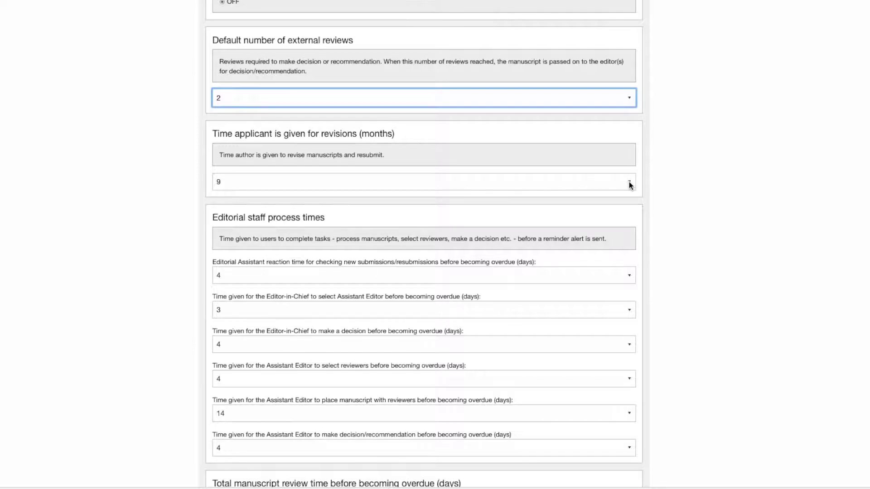
{"action": "scroll", "coordinate": [741, 185], "scroll_direction": "down", "scroll_amount": 3}
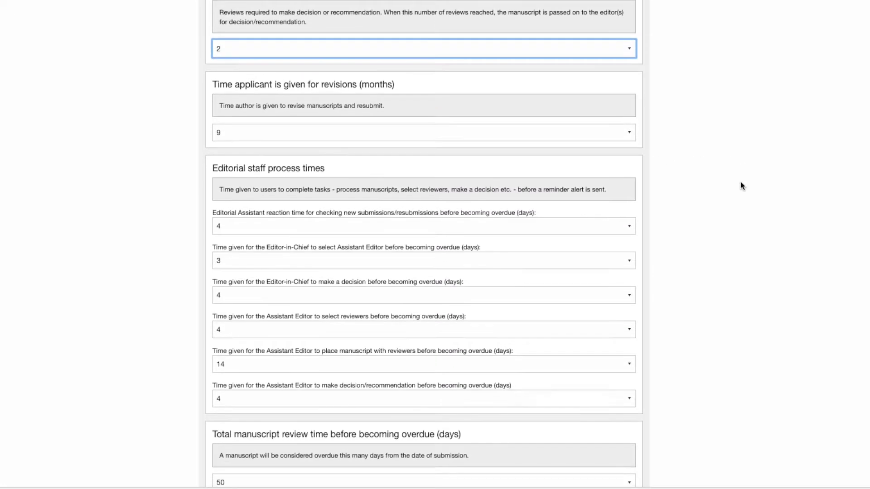
{"action": "scroll", "coordinate": [742, 186], "scroll_direction": "down", "scroll_amount": 2}
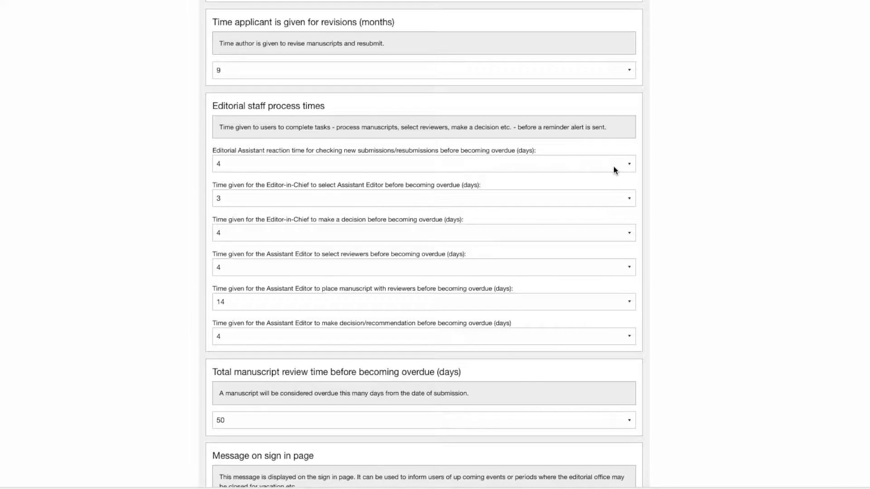
{"action": "scroll", "coordinate": [611, 170], "scroll_direction": "down", "scroll_amount": 2}
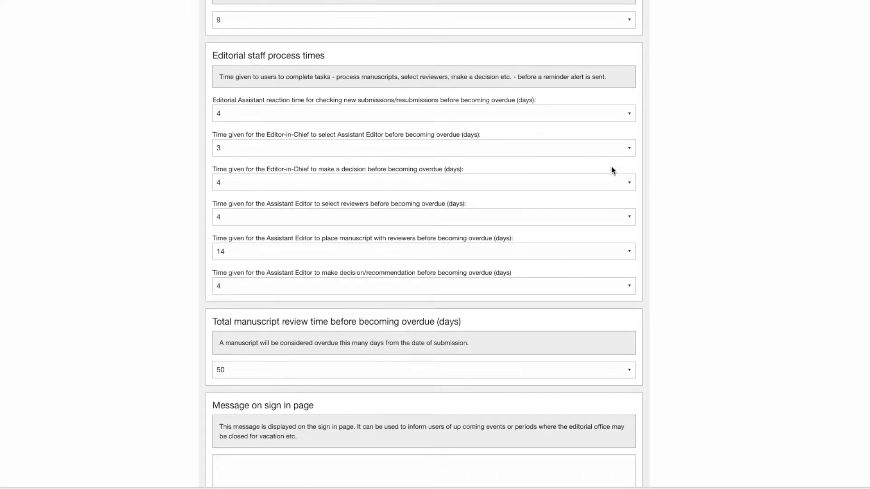
Check the setting for total manuscript review time before becoming overdue without changing its value.
{"action": "scroll", "coordinate": [611, 170], "scroll_direction": "down", "scroll_amount": 1}
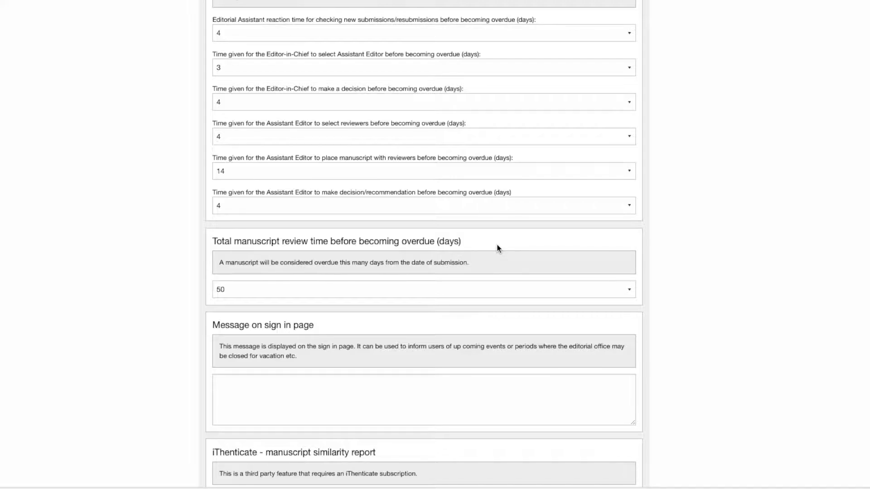
{"action": "left_click", "coordinate": [630, 289]}
{"action": "left_click", "coordinate": [630, 290]}
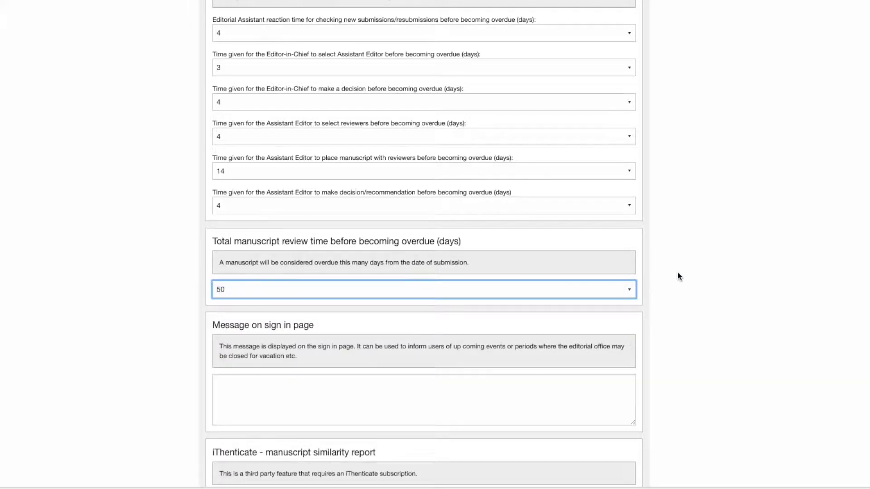
Review the sign-in page message field and the iThenticate manuscript similarity report settings.
{"action": "scroll", "coordinate": [678, 276], "scroll_direction": "down", "scroll_amount": 3}
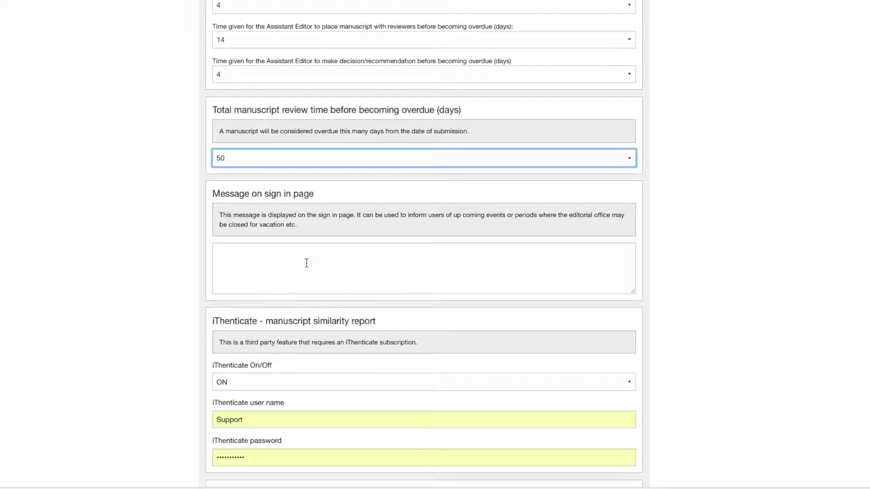
{"action": "scroll", "coordinate": [306, 263], "scroll_direction": "down", "scroll_amount": 4}
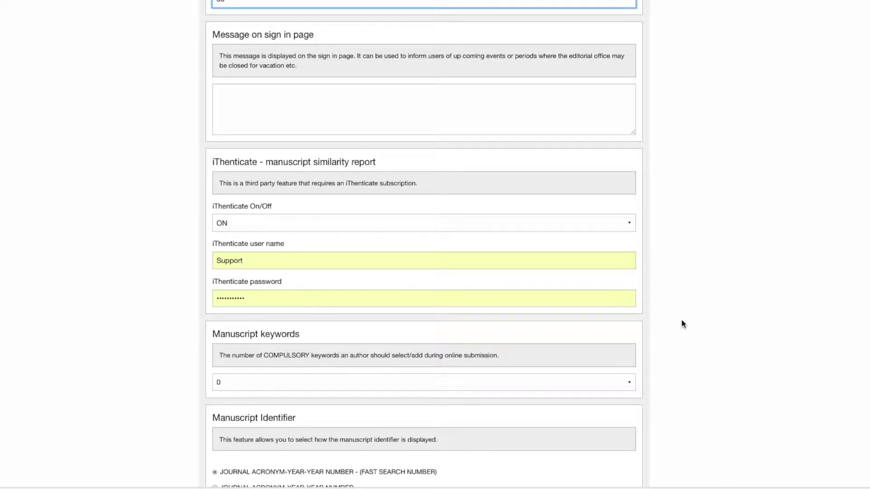
{"action": "scroll", "coordinate": [682, 322], "scroll_direction": "down", "scroll_amount": 3}
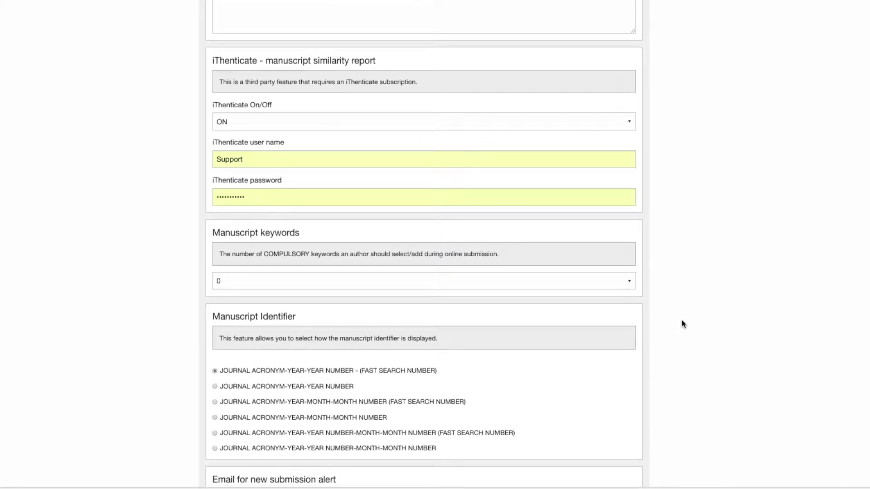
Review the compulsory manuscript keywords setting and the manuscript identifier format options.
{"action": "scroll", "coordinate": [681, 324], "scroll_direction": "down", "scroll_amount": 1}
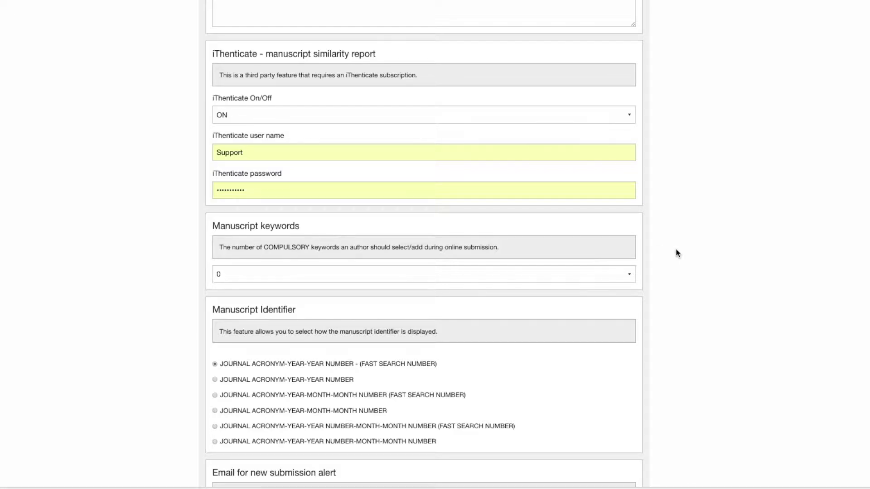
{"action": "scroll", "coordinate": [685, 244], "scroll_direction": "down", "scroll_amount": 3}
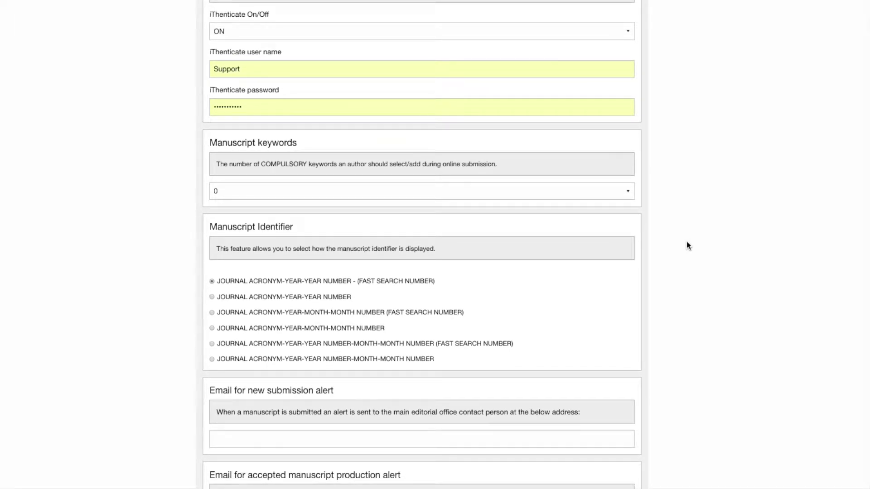
{"action": "scroll", "coordinate": [687, 245], "scroll_direction": "down", "scroll_amount": 1}
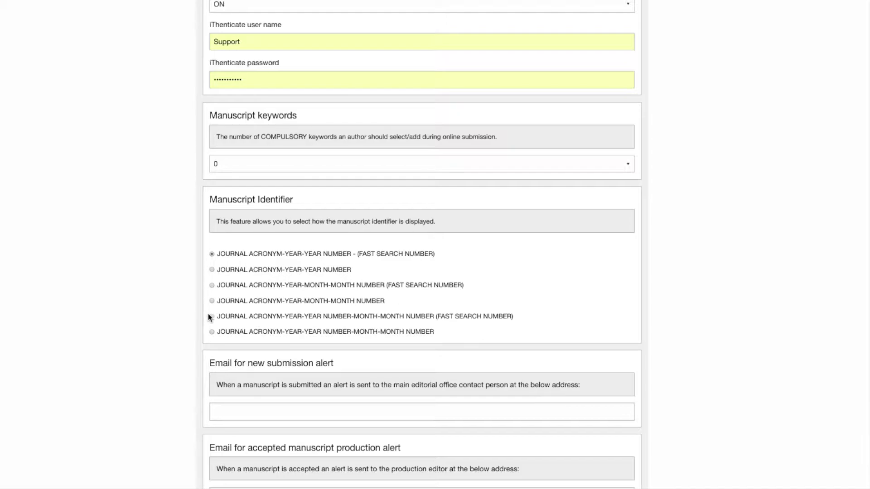
{"action": "scroll", "coordinate": [722, 312], "scroll_direction": "down", "scroll_amount": 2}
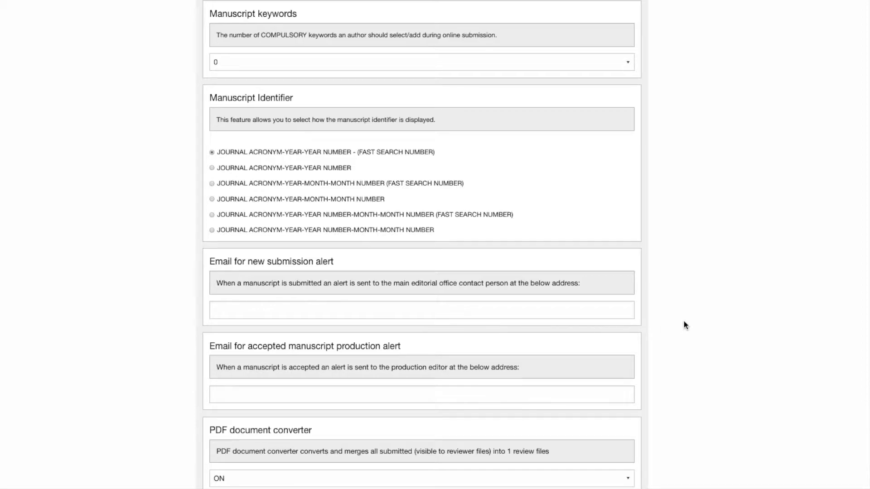
Examine the email address settings for new submission alerts and accepted manuscript production alerts.
{"action": "scroll", "coordinate": [684, 324], "scroll_direction": "down", "scroll_amount": 3}
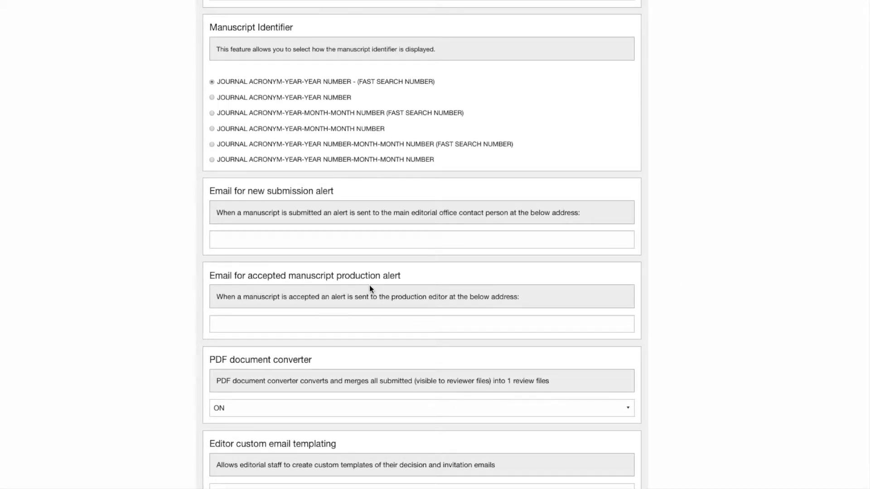
{"action": "scroll", "coordinate": [673, 300], "scroll_direction": "down", "scroll_amount": 2}
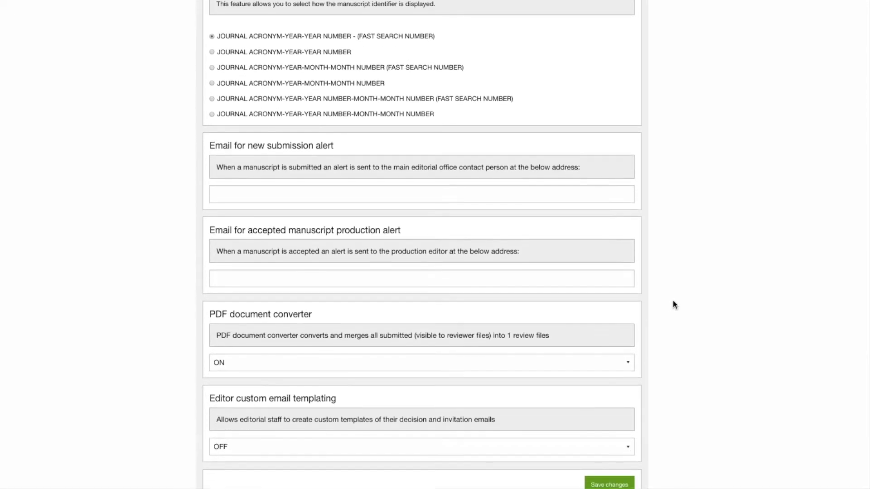
{"action": "scroll", "coordinate": [673, 300], "scroll_direction": "down", "scroll_amount": 1}
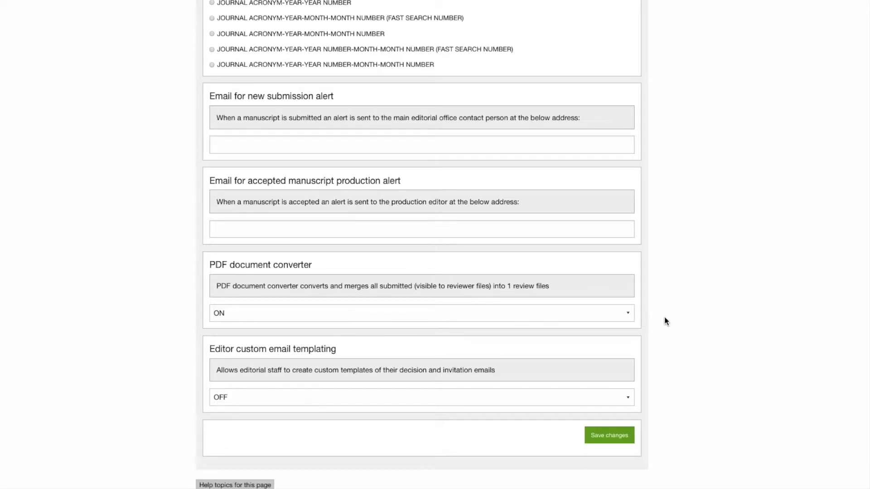
Review the PDF document converter and editor custom email templating settings near the end of the page.
{"action": "scroll", "coordinate": [665, 321], "scroll_direction": "down", "scroll_amount": 2}
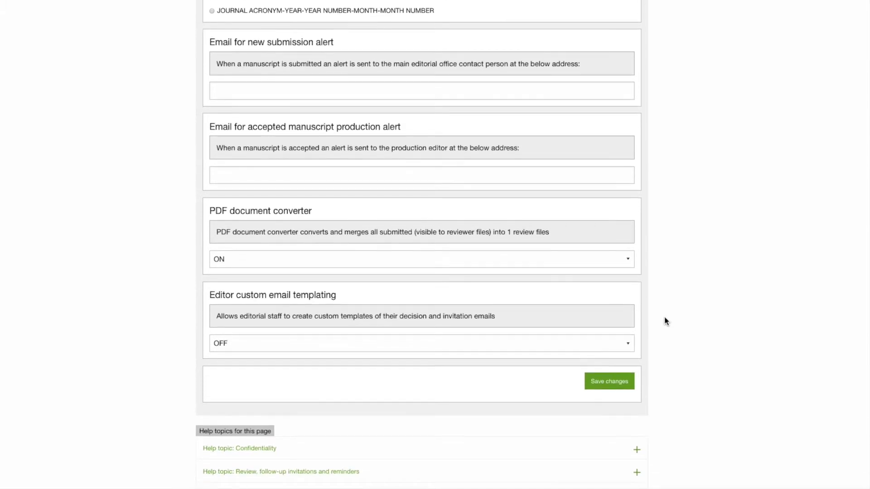
{"action": "scroll", "coordinate": [665, 322], "scroll_direction": "down", "scroll_amount": 1}
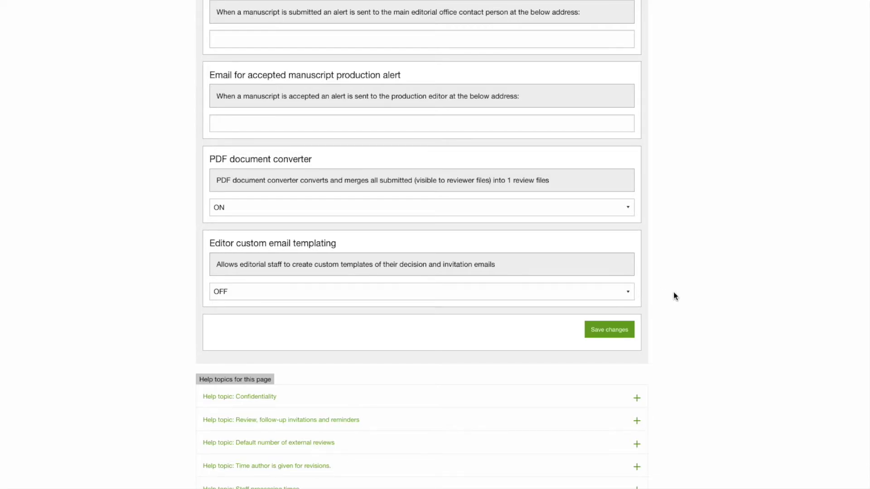
{"action": "scroll", "coordinate": [673, 295], "scroll_direction": "down", "scroll_amount": 2}
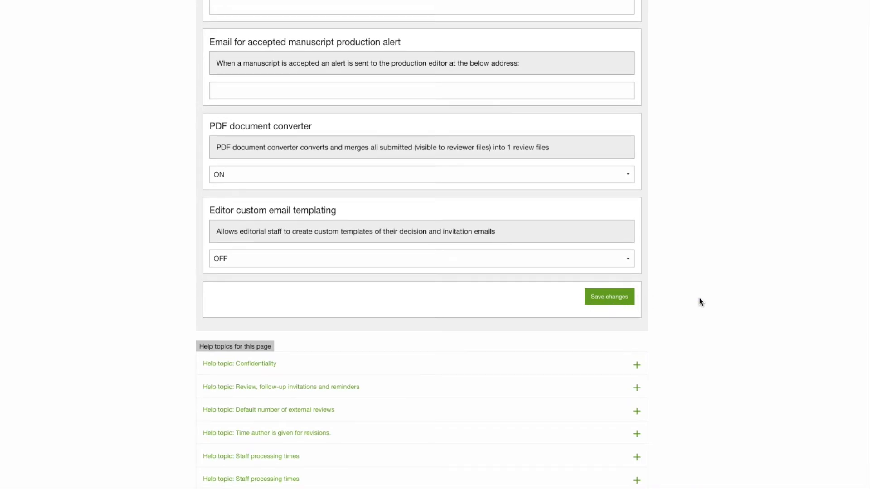
Return to the review confidentiality level section at the start of the editorial office settings.
{"action": "scroll", "coordinate": [700, 298], "scroll_direction": "up", "scroll_amount": 3}
{"action": "scroll", "coordinate": [700, 298], "scroll_direction": "up", "scroll_amount": 5}
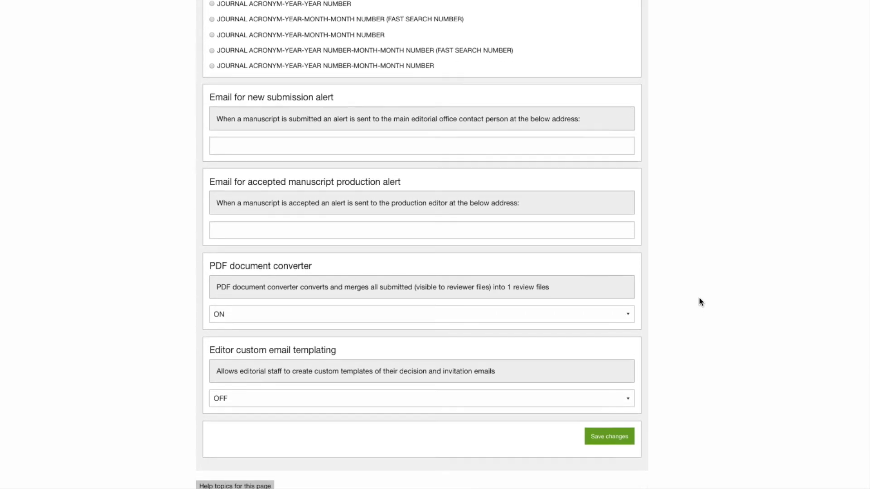
{"action": "scroll", "coordinate": [699, 299], "scroll_direction": "up", "scroll_amount": 10}
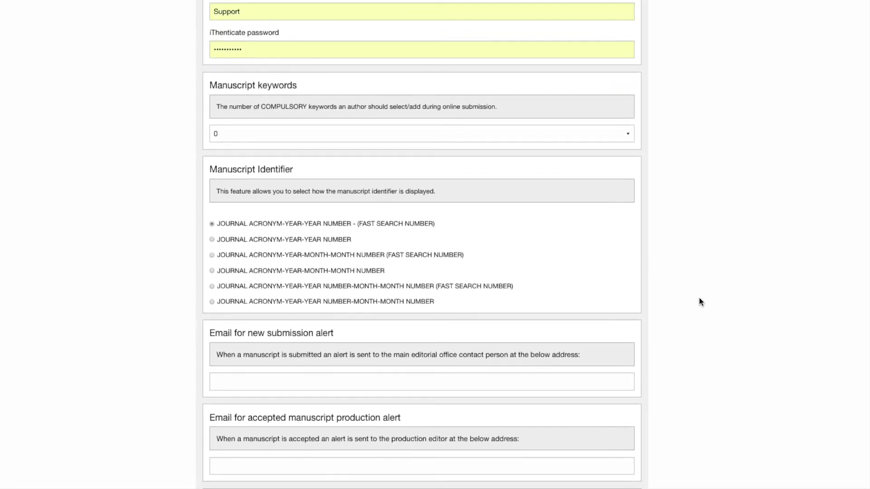
{"action": "scroll", "coordinate": [699, 298], "scroll_direction": "up", "scroll_amount": 13}
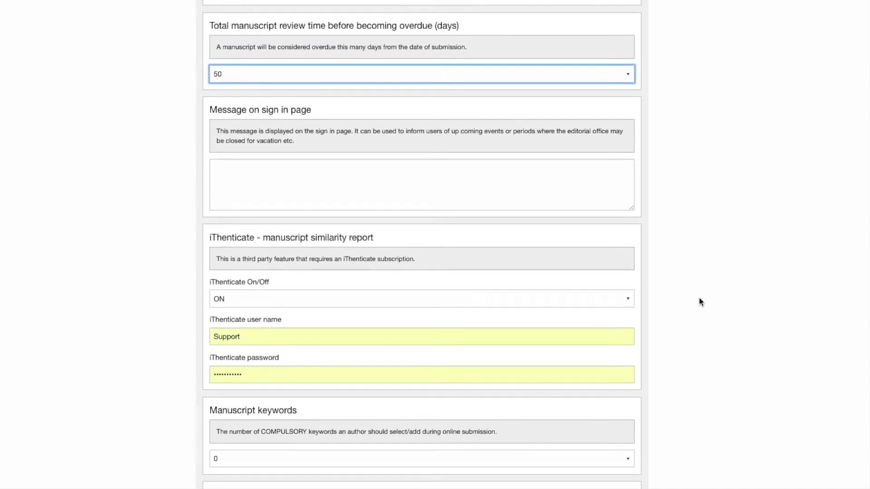
{"action": "scroll", "coordinate": [700, 301], "scroll_direction": "up", "scroll_amount": 12}
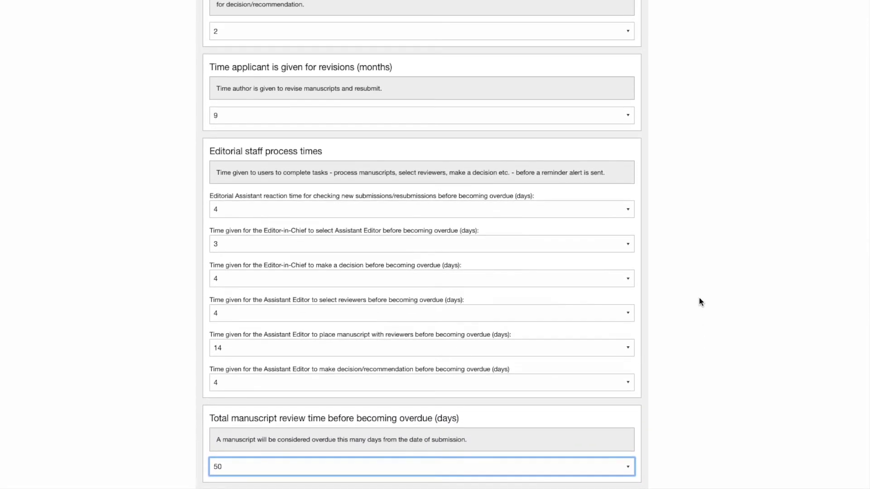
{"action": "scroll", "coordinate": [699, 299], "scroll_direction": "up", "scroll_amount": 10}
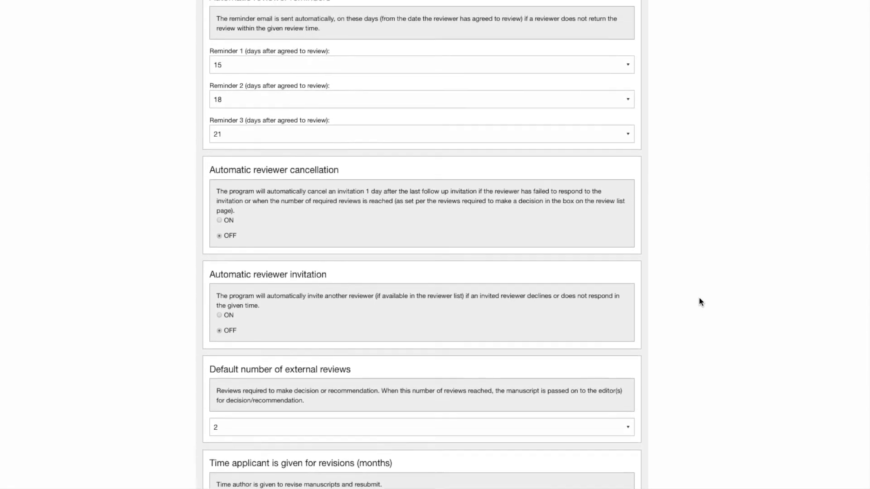
{"action": "scroll", "coordinate": [700, 299], "scroll_direction": "up", "scroll_amount": 5}
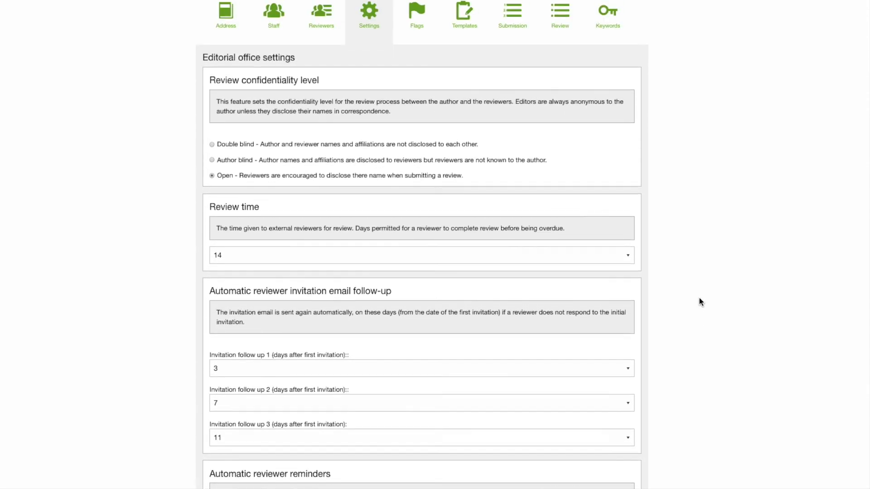